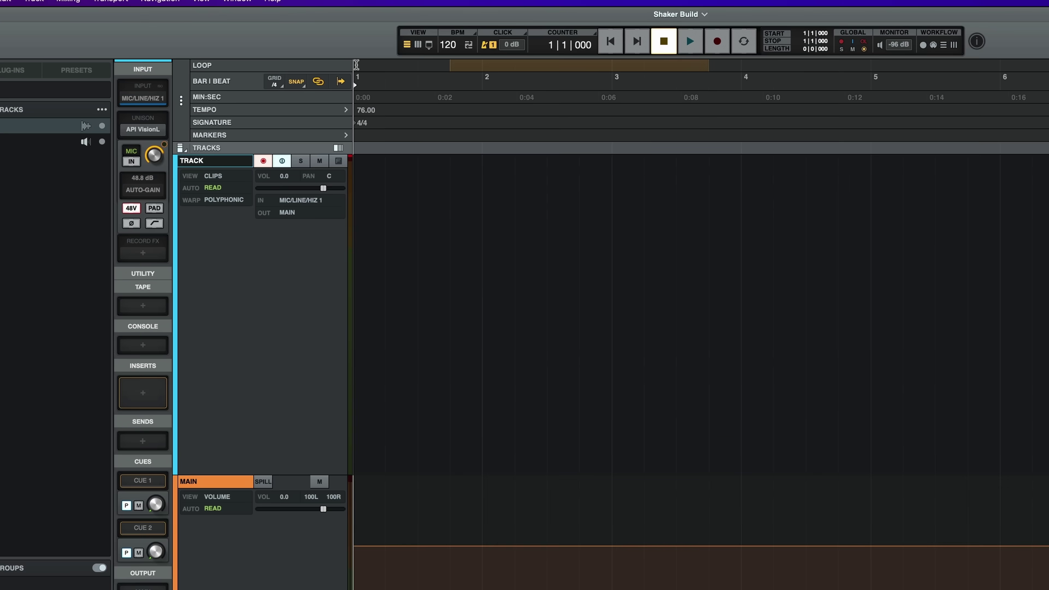
Step: Detect the session tempo from the live guitar playing and apply the resulting 150 BPM
{"action": "left_click", "coordinate": [219, 110]}
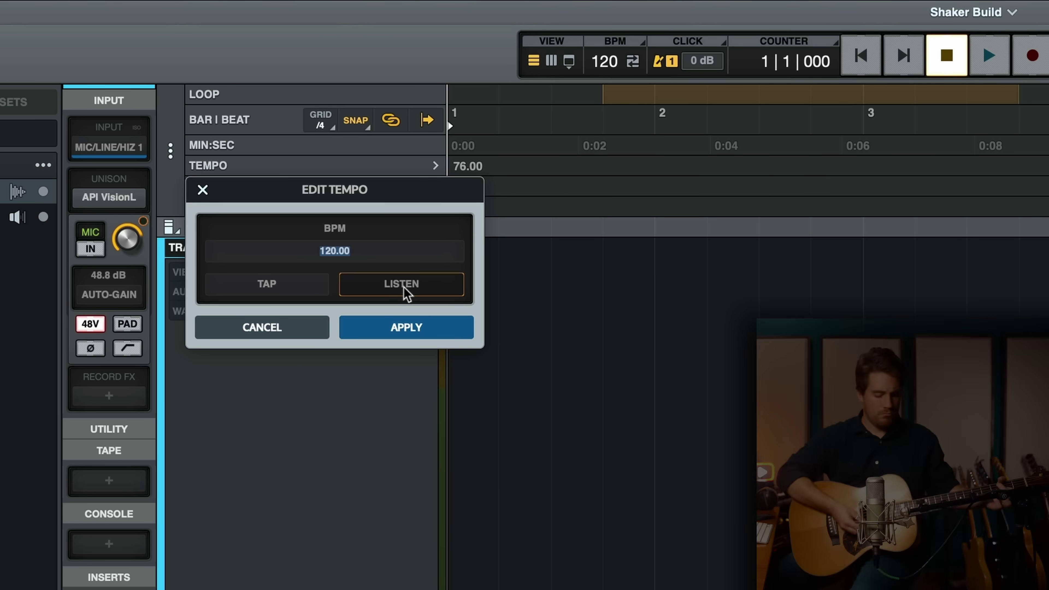
{"action": "left_click", "coordinate": [403, 287]}
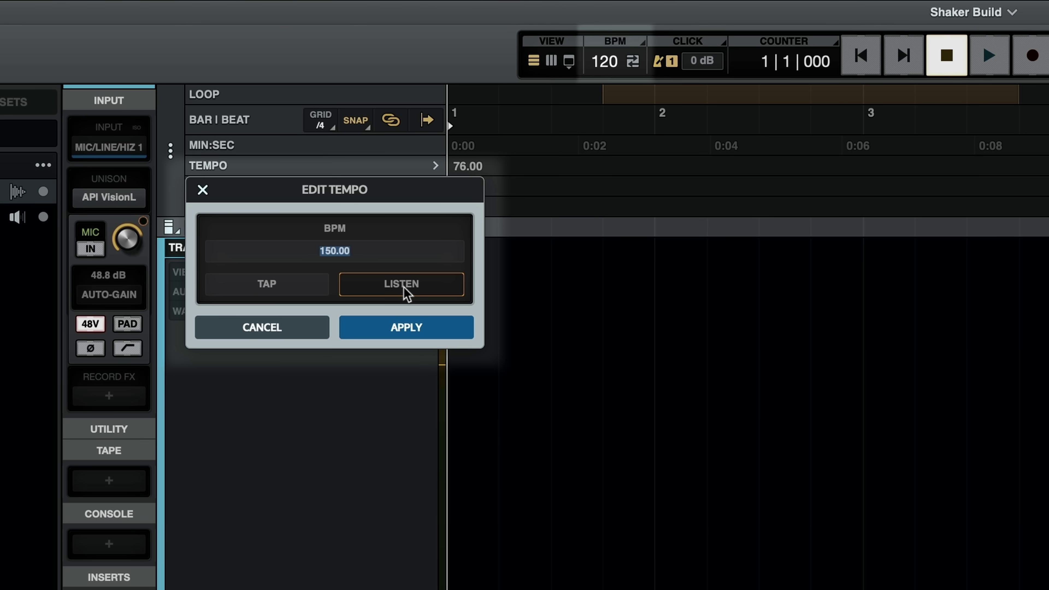
{"action": "left_click", "coordinate": [423, 328]}
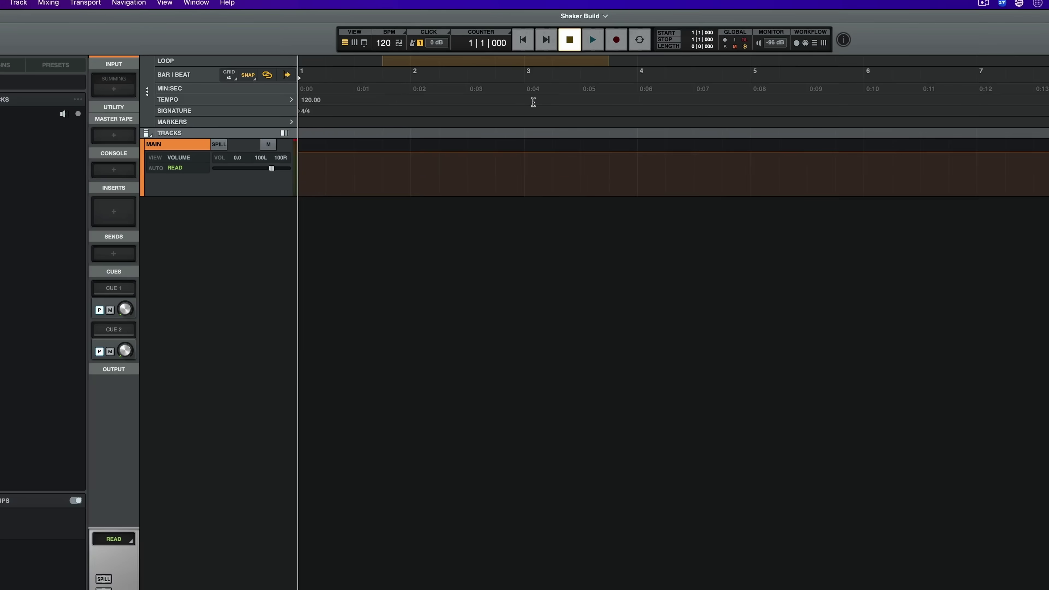
Step: Import Kick & Snare 110BPM and Tamborine _ 105BPM as new tracks at 120 BPM
{"action": "left_click", "coordinate": [399, 42]}
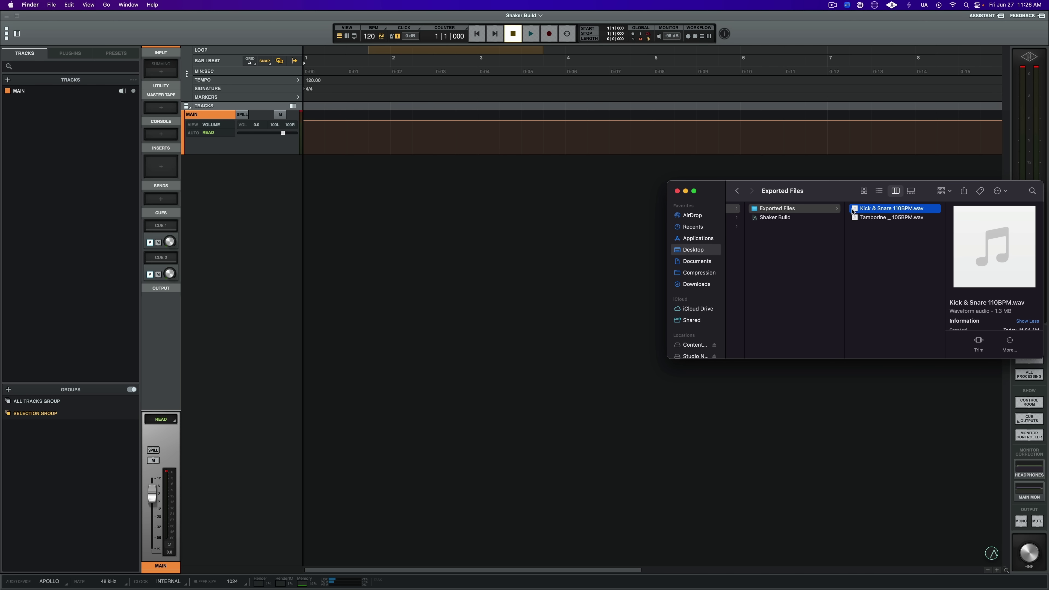
{"action": "left_click_drag", "start_coordinate": [853, 212], "coordinate": [298, 182]}
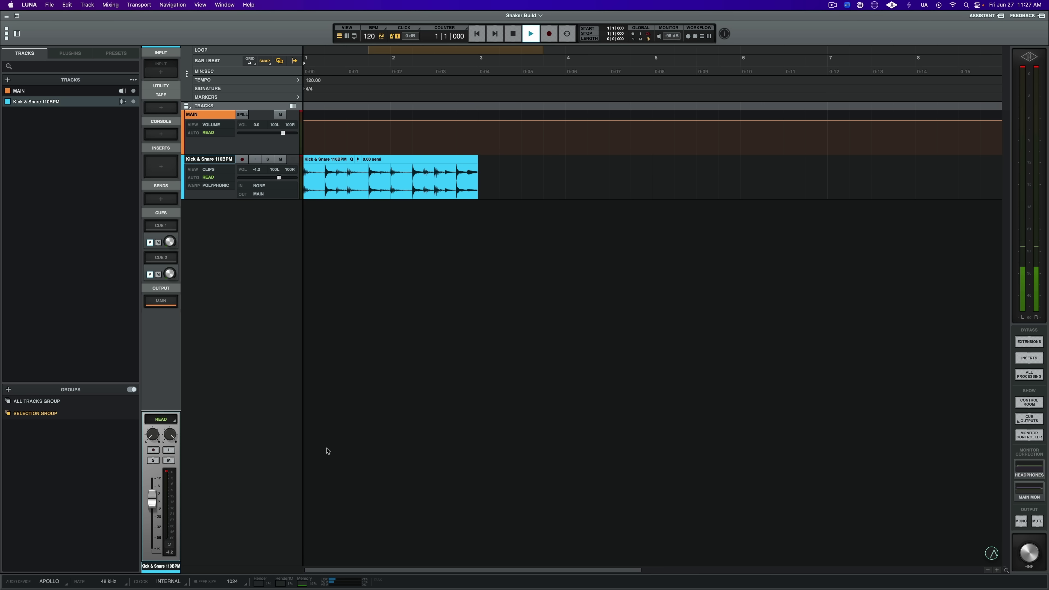
{"action": "key", "text": "space"}
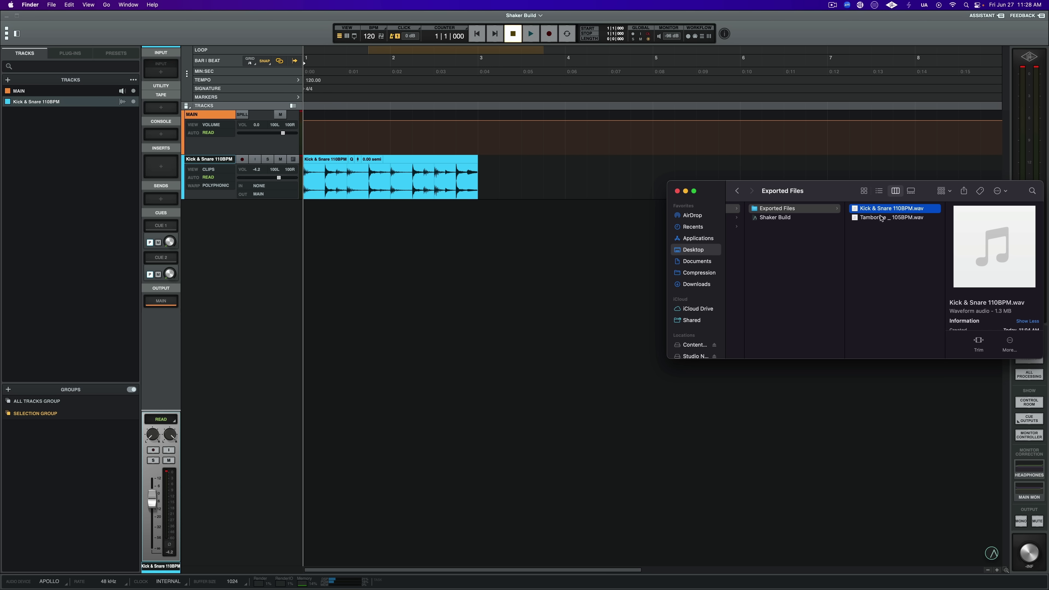
{"action": "left_click_drag", "start_coordinate": [888, 217], "coordinate": [312, 243]}
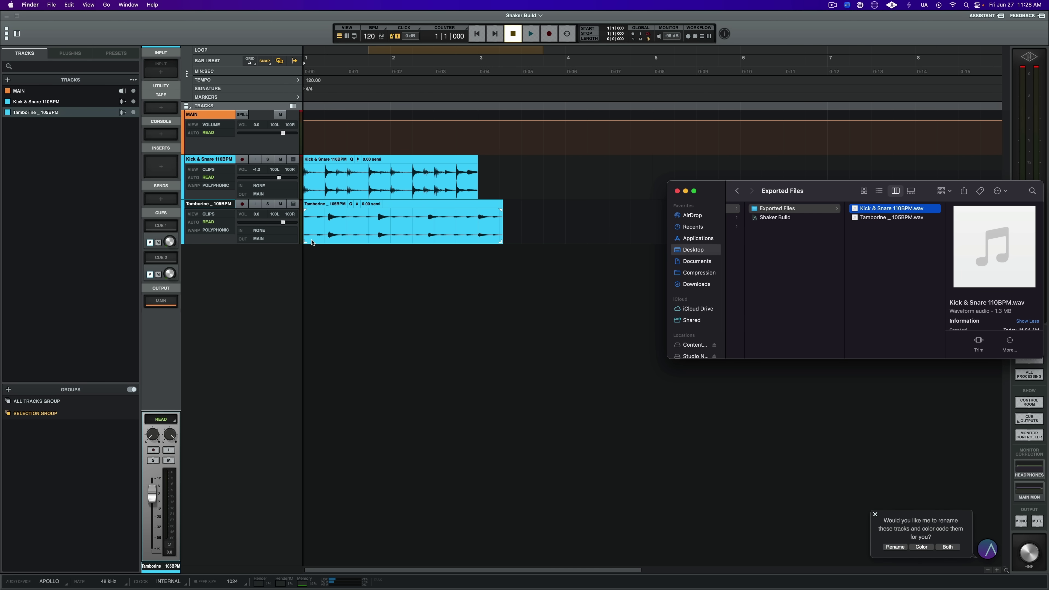
Step: Align the Tamborine _ 105BPM clip to the session tempo and play both tracks to check
{"action": "right_click", "coordinate": [469, 239]}
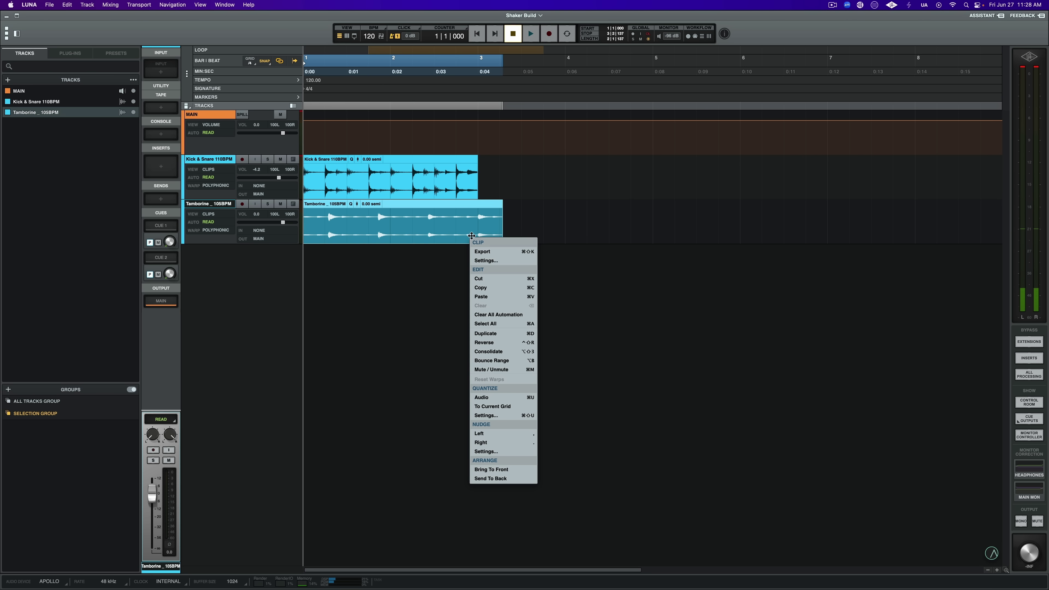
{"action": "left_click", "coordinate": [485, 261]}
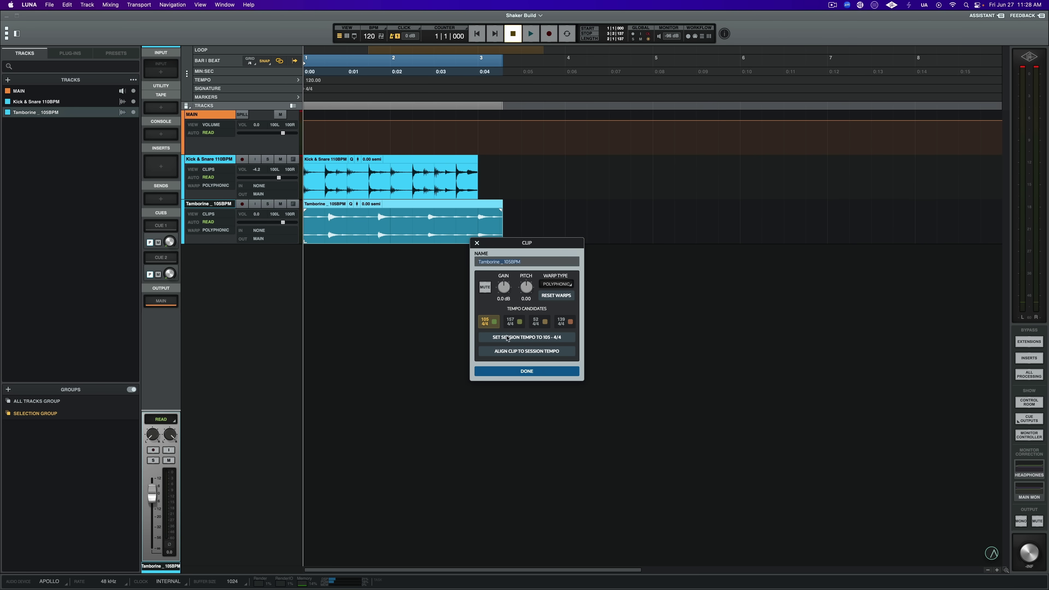
{"action": "left_click", "coordinate": [509, 351]}
{"action": "left_click", "coordinate": [538, 371]}
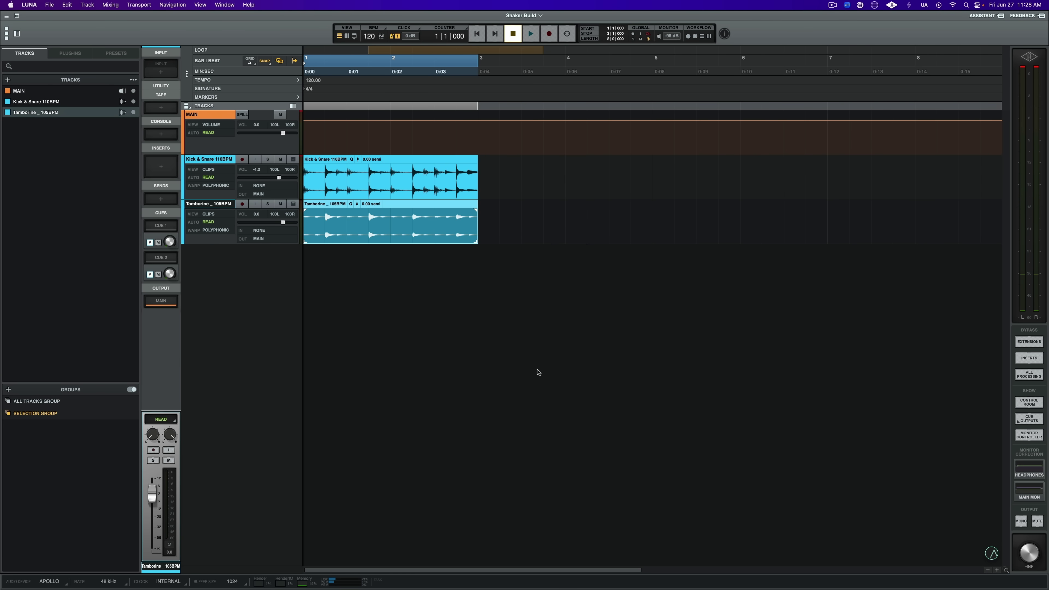
{"action": "key", "text": "space"}
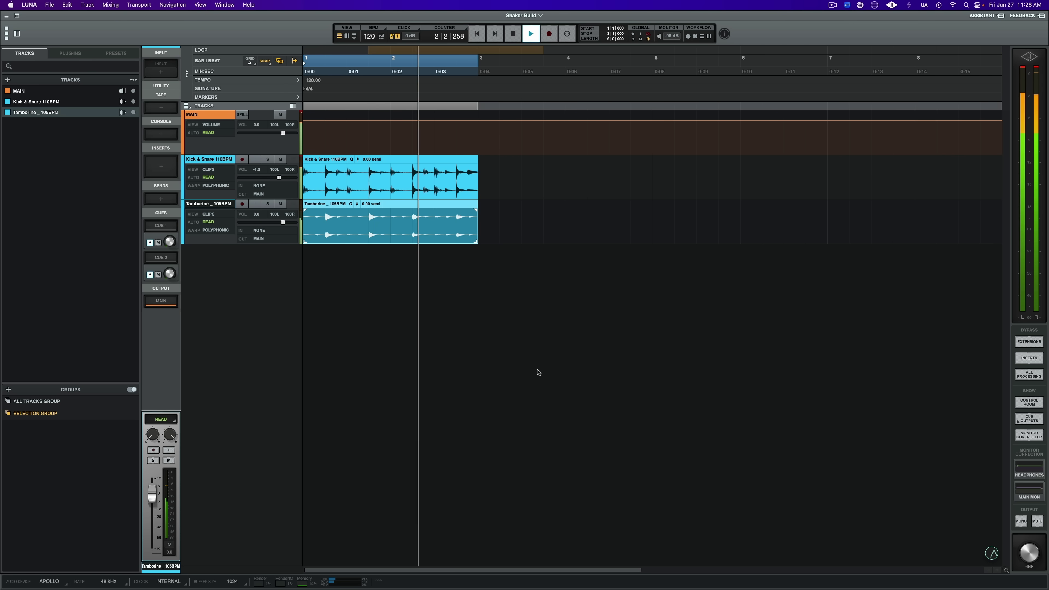
{"action": "key", "text": "space"}
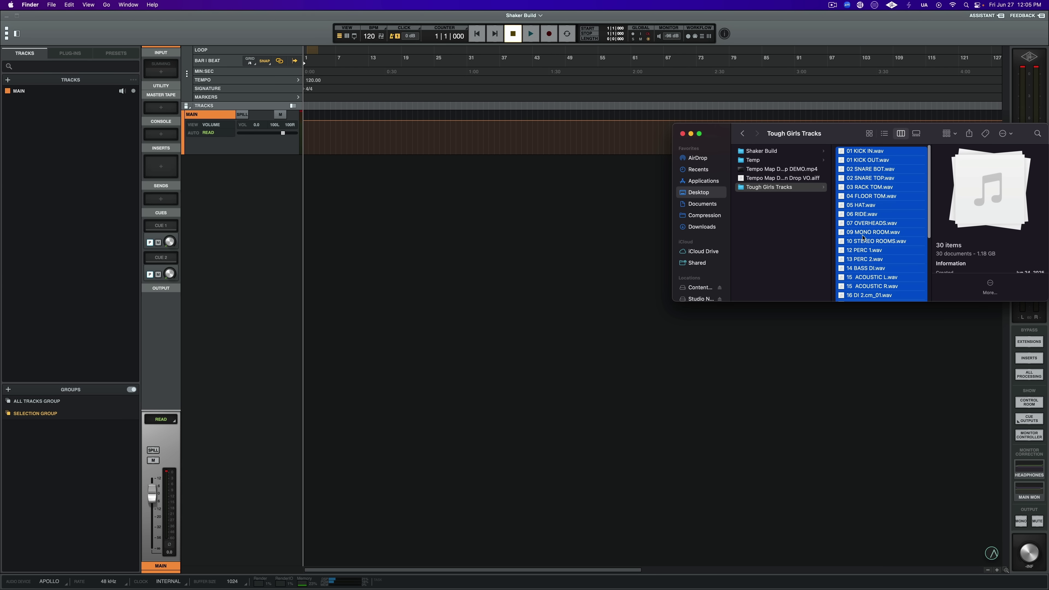
Step: Drag all 30 selected Tough Girls Tracks WAVs onto the timeline as separate tracks
{"action": "scroll", "coordinate": [863, 237], "scroll_direction": "down", "scroll_amount": 5}
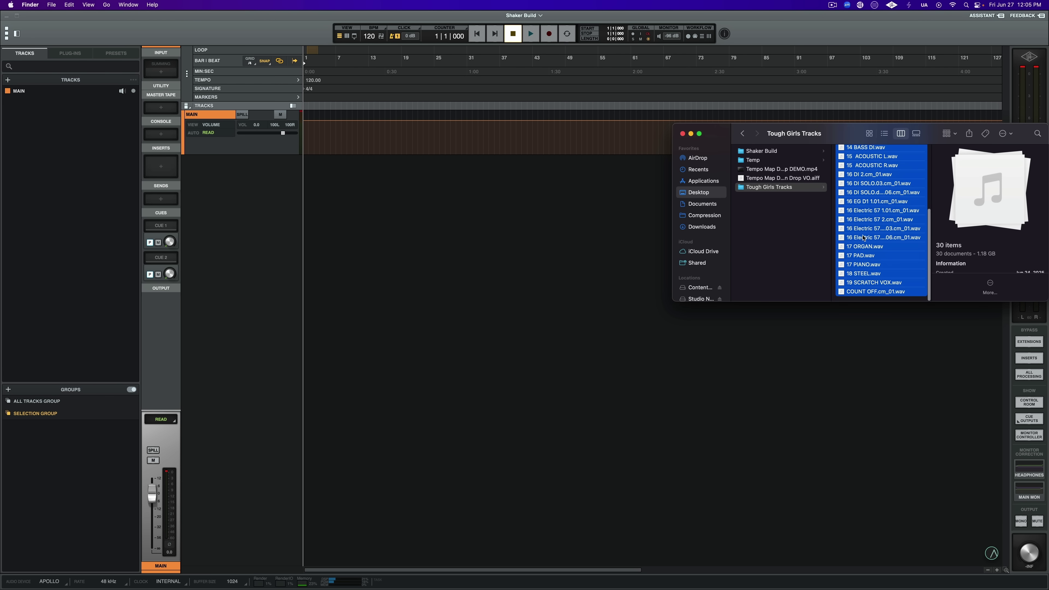
{"action": "scroll", "coordinate": [862, 237], "scroll_direction": "up", "scroll_amount": 5}
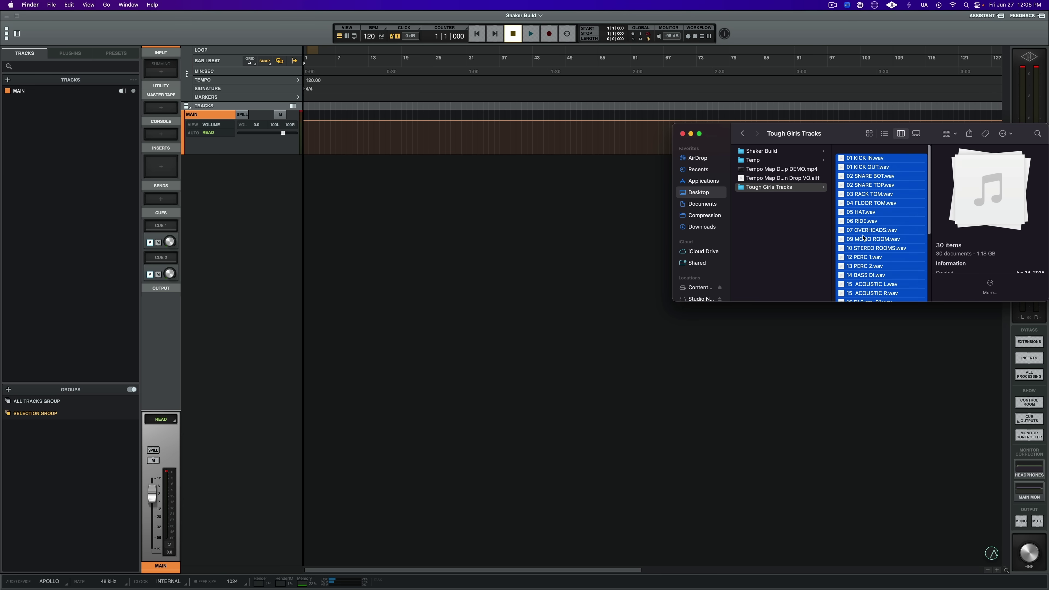
{"action": "left_click_drag", "start_coordinate": [850, 238], "coordinate": [303, 282]}
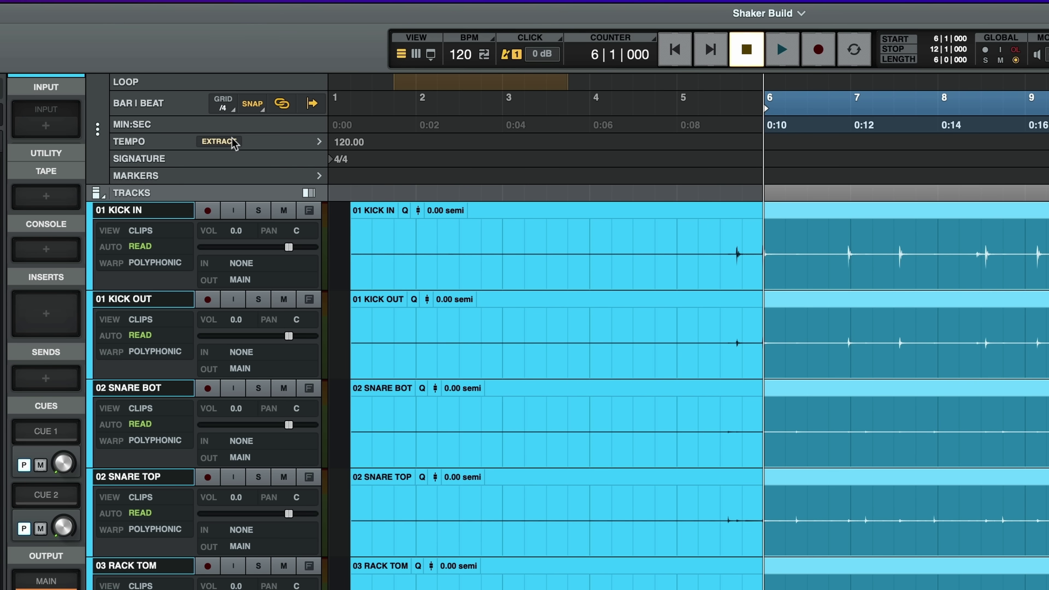
Step: Extract tempo from the entire session, apply the alternate candidate, and play from 01 KICK IN
{"action": "left_click", "coordinate": [219, 141]}
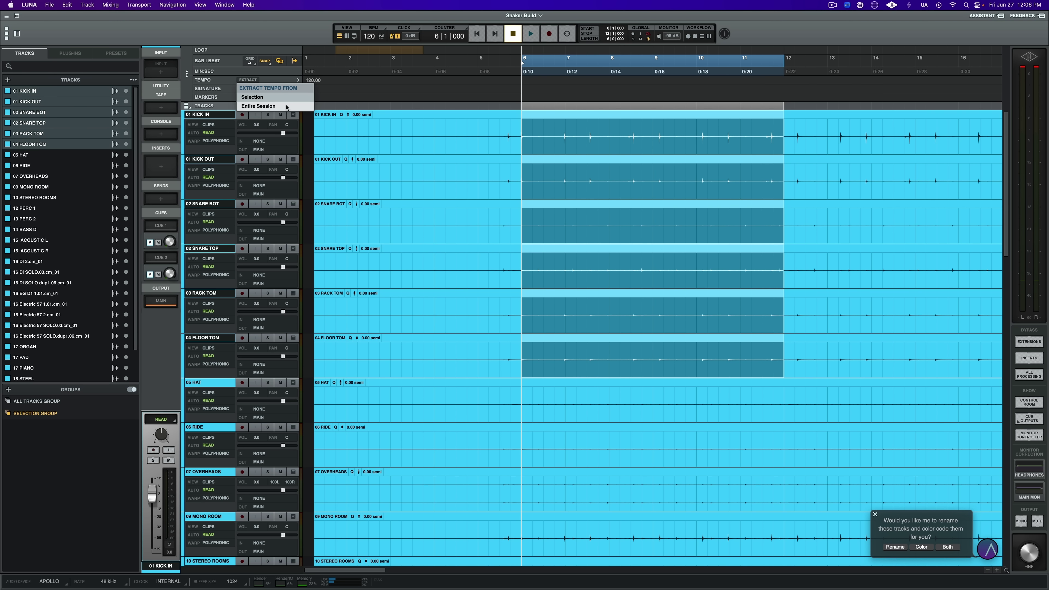
{"action": "left_click", "coordinate": [295, 193]}
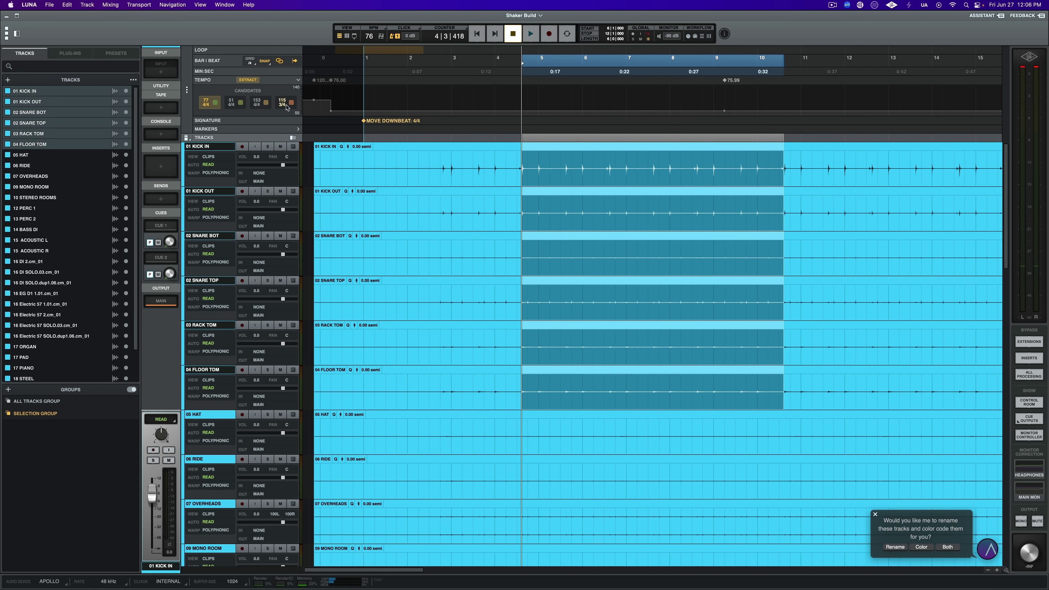
{"action": "left_click", "coordinate": [257, 103]}
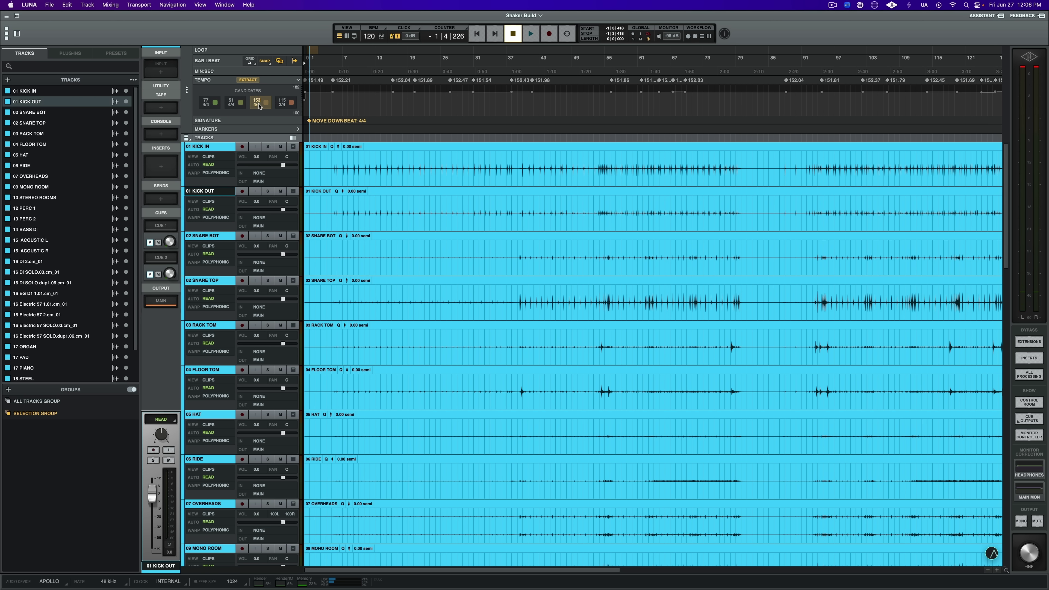
{"action": "left_click", "coordinate": [326, 157]}
{"action": "key", "text": "space"}
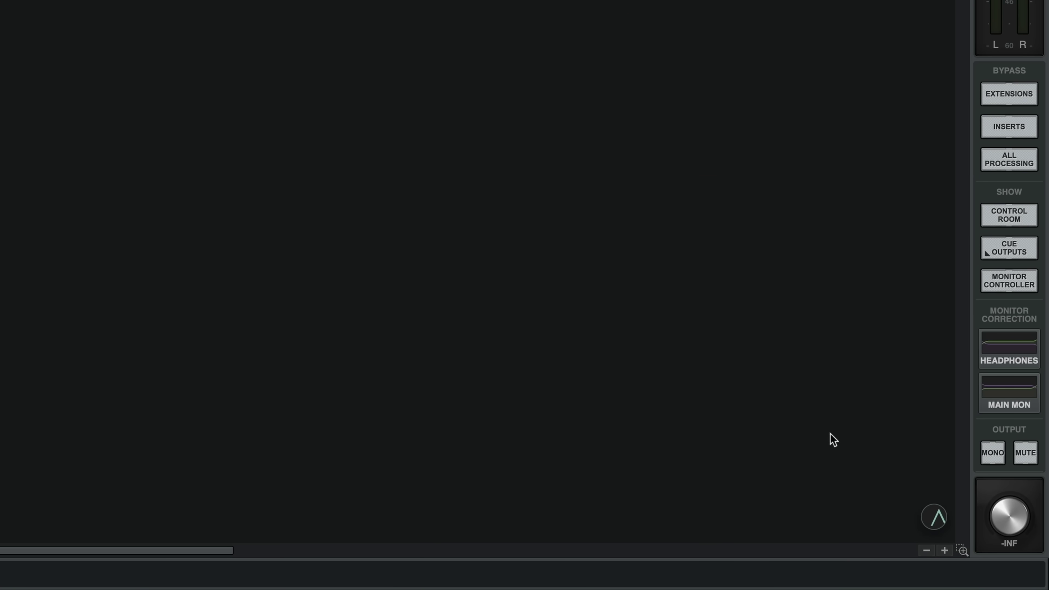
Step: Switch on the Voice Assistant and open its voice control settings
{"action": "mouse_move", "coordinate": [926, 514]}
{"action": "left_click", "coordinate": [882, 523]}
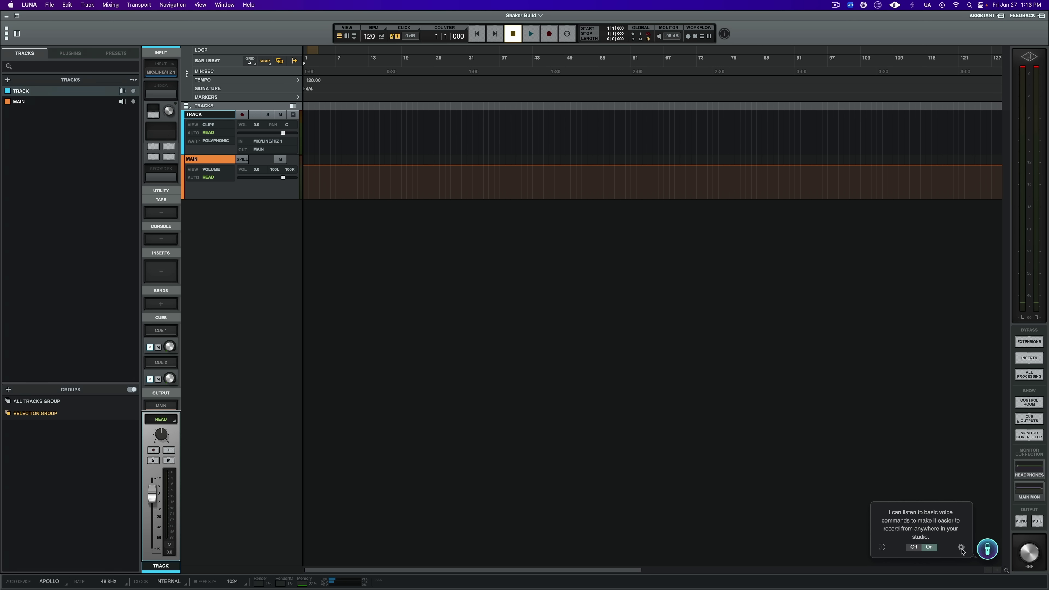
{"action": "left_click", "coordinate": [874, 506]}
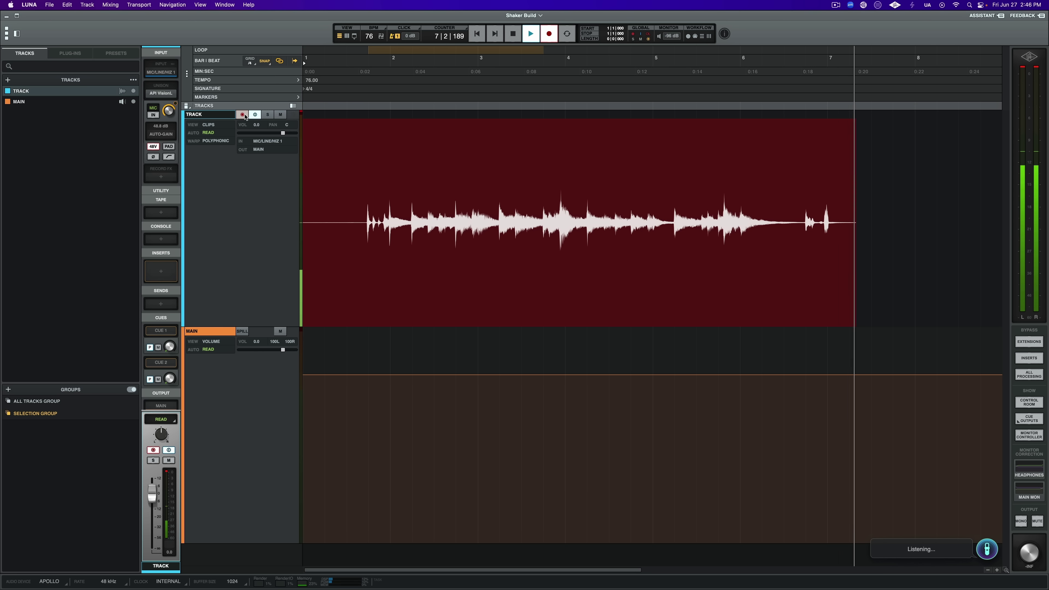
Step: Stop the voice-started recording, keeping the longer take on the track
{"action": "key", "text": "space"}
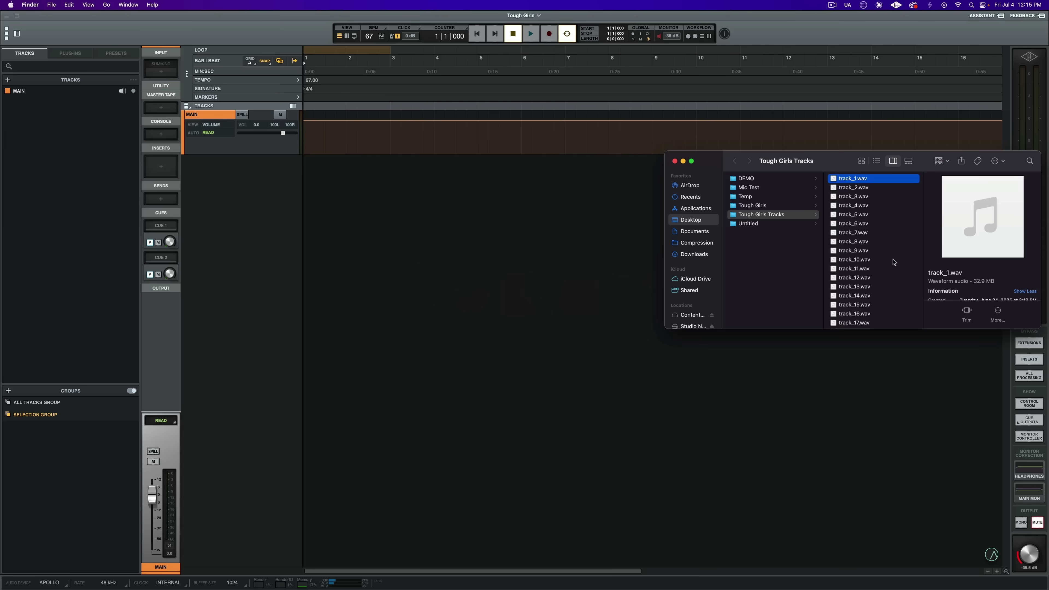
Step: Select all 30 WAVs in Tough Girls Tracks and drag them onto the LUNA timeline
{"action": "key", "text": "super+a"}
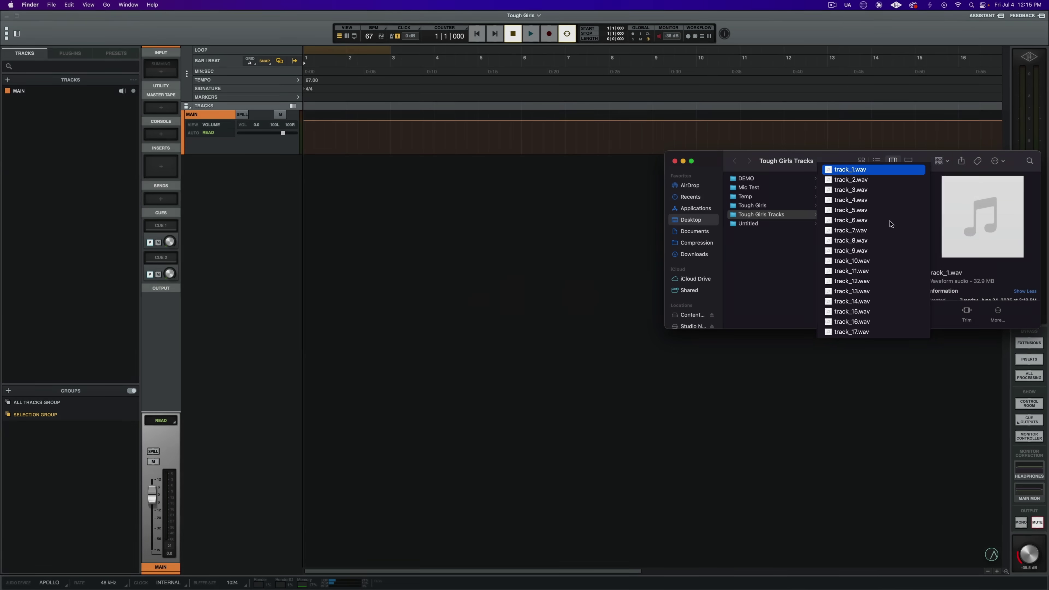
{"action": "left_click_drag", "start_coordinate": [851, 210], "coordinate": [307, 282]}
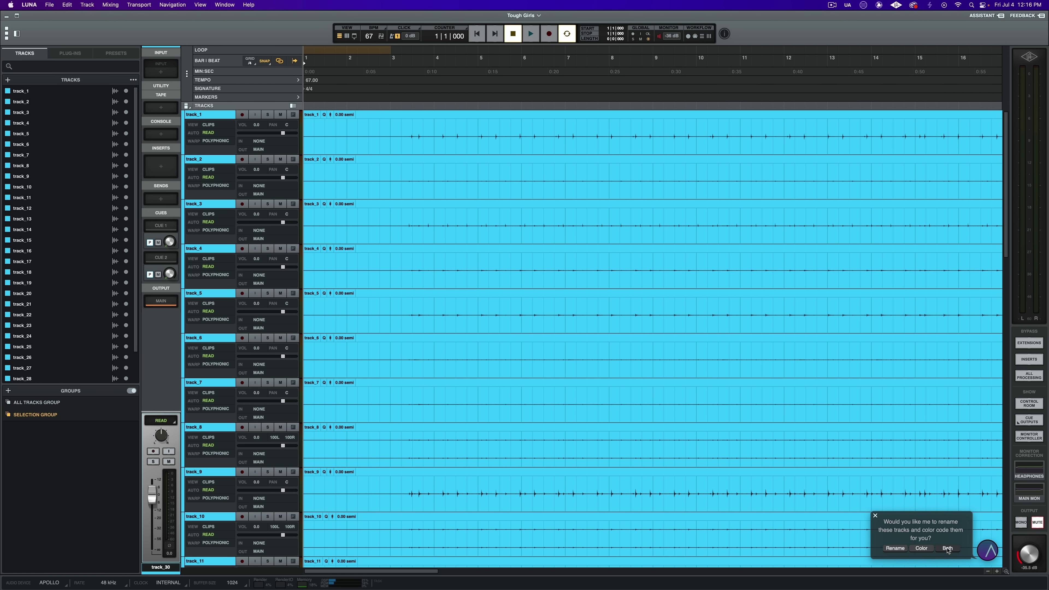
Step: Choose Both to rename and color-code the stems, then review the renamed track list
{"action": "left_click", "coordinate": [947, 548]}
{"action": "scroll", "coordinate": [908, 545], "scroll_direction": "down", "scroll_amount": 10}
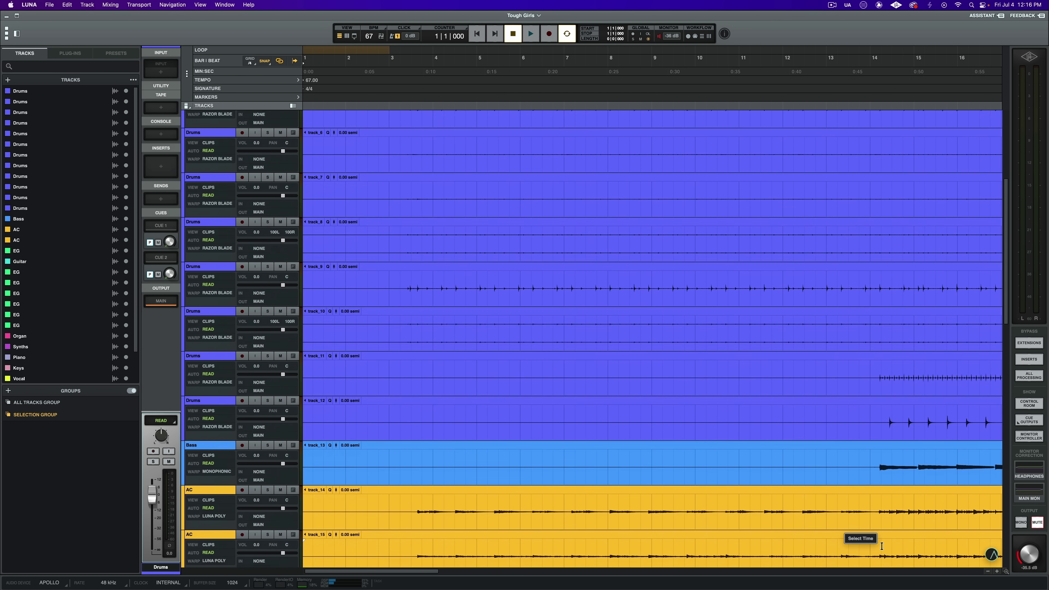
{"action": "scroll", "coordinate": [881, 546], "scroll_direction": "down", "scroll_amount": 5}
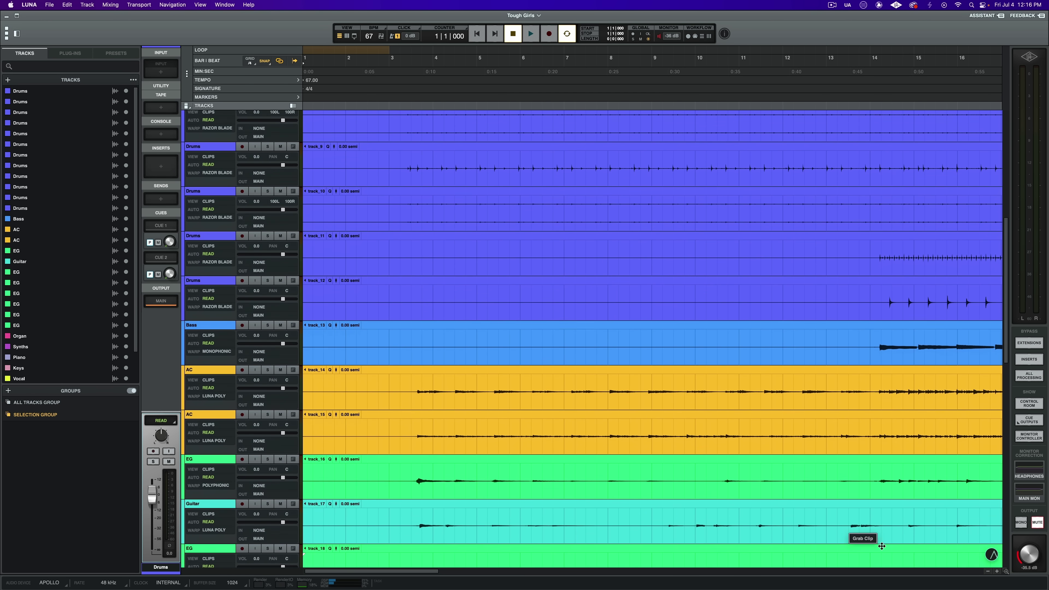
{"action": "scroll", "coordinate": [881, 547], "scroll_direction": "down", "scroll_amount": 3}
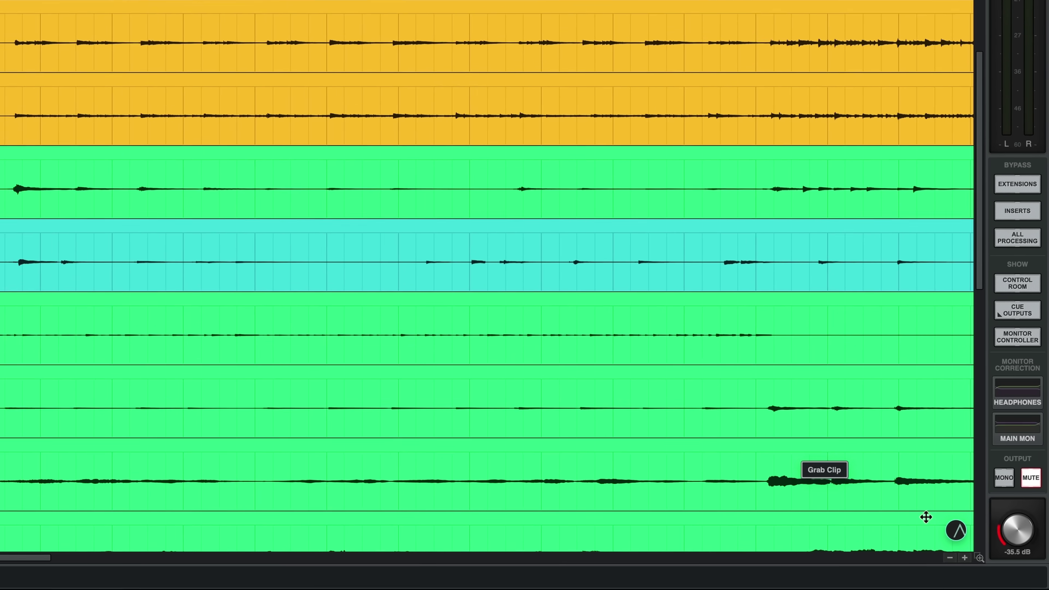
Step: Turn on the assistant's Analysis feature and open its Instrument Detection settings
{"action": "left_click", "coordinate": [975, 545]}
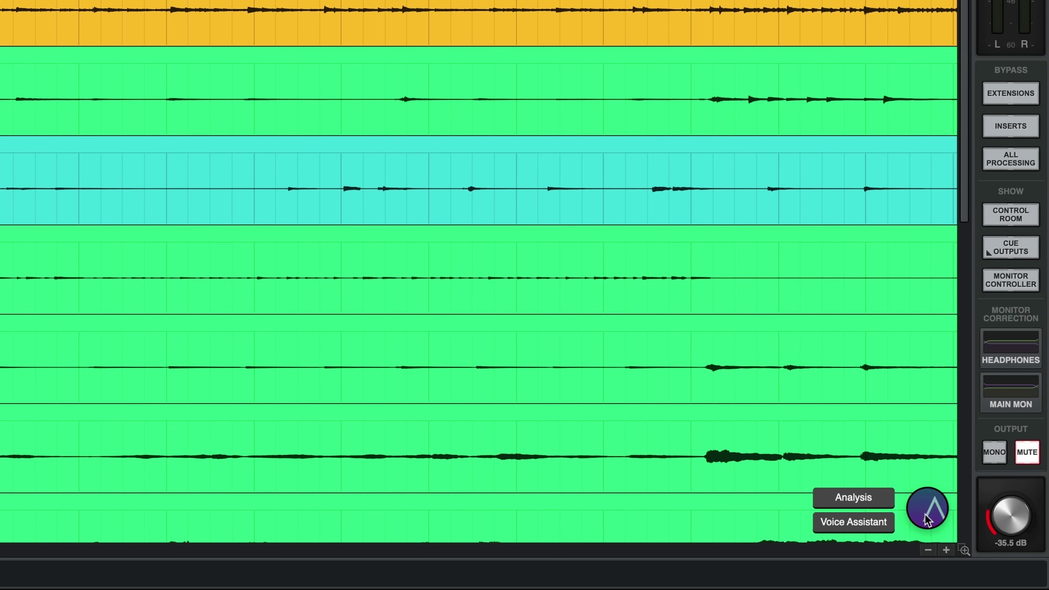
{"action": "left_click", "coordinate": [875, 501]}
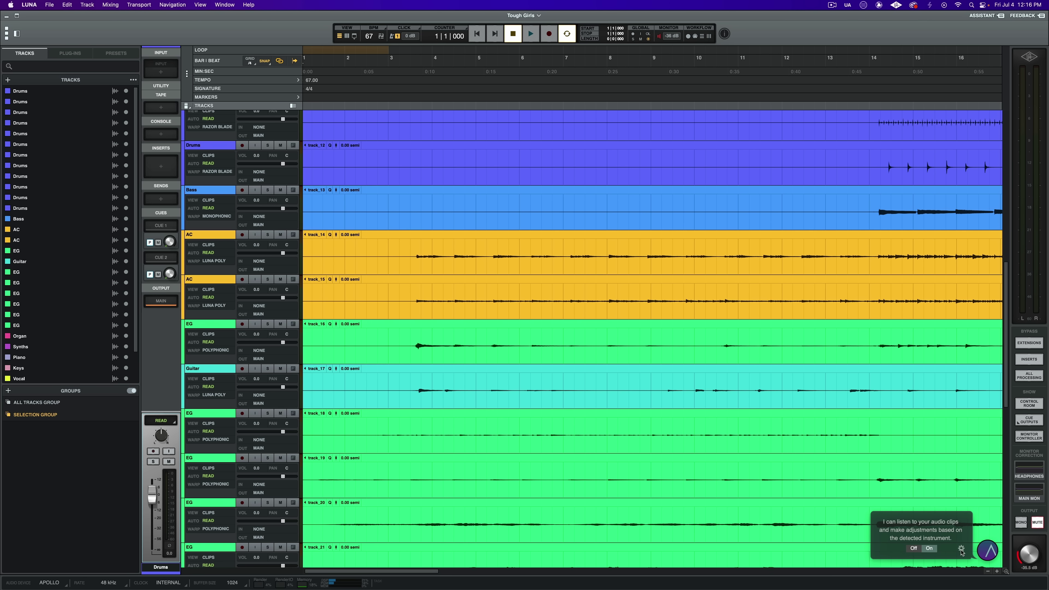
{"action": "left_click", "coordinate": [875, 505]}
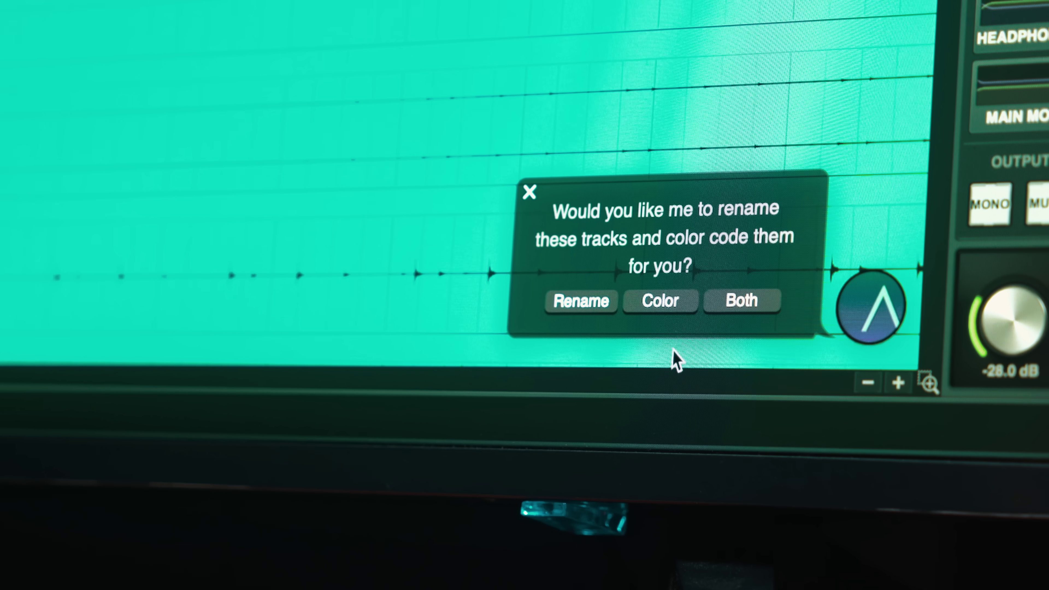
Step: Color-code tracks without renaming, import the Kick & Snare file, then subscribe to Universal Audio's YouTube channel
{"action": "left_click", "coordinate": [669, 308]}
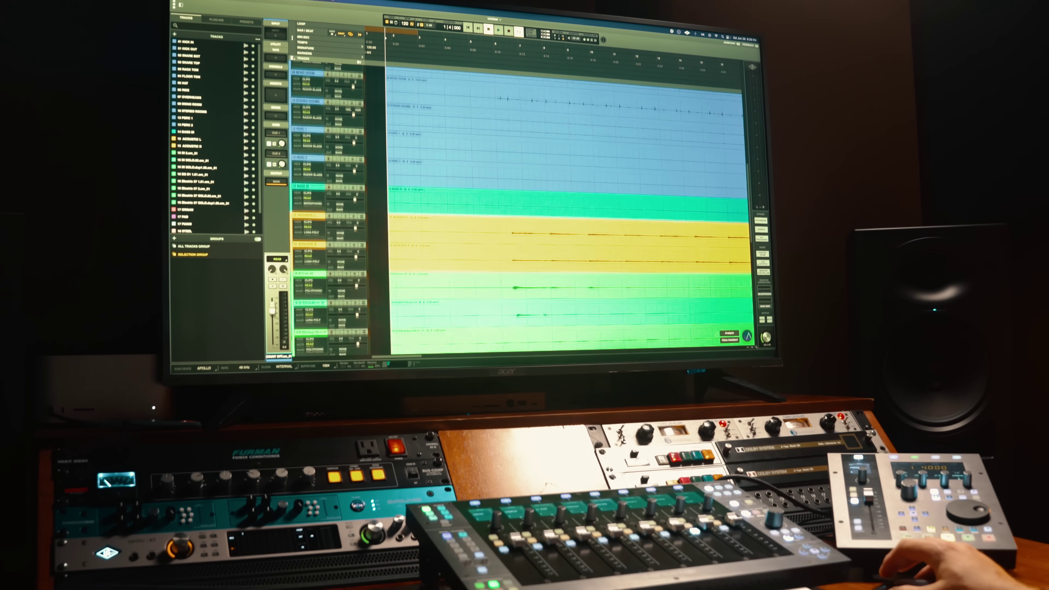
{"action": "left_click_drag", "start_coordinate": [891, 208], "coordinate": [300, 184]}
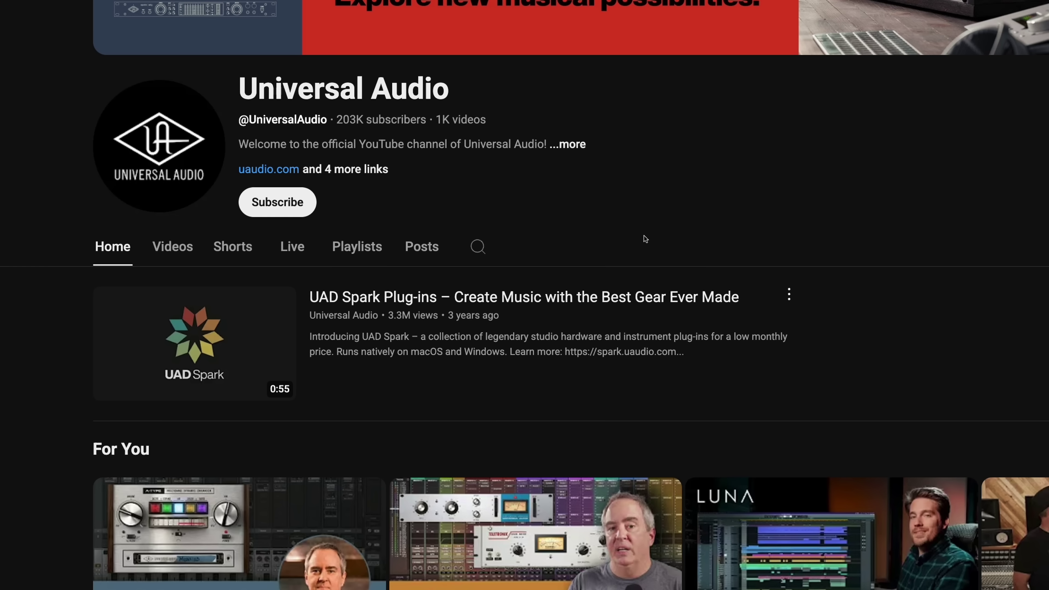
{"action": "left_click", "coordinate": [302, 216]}
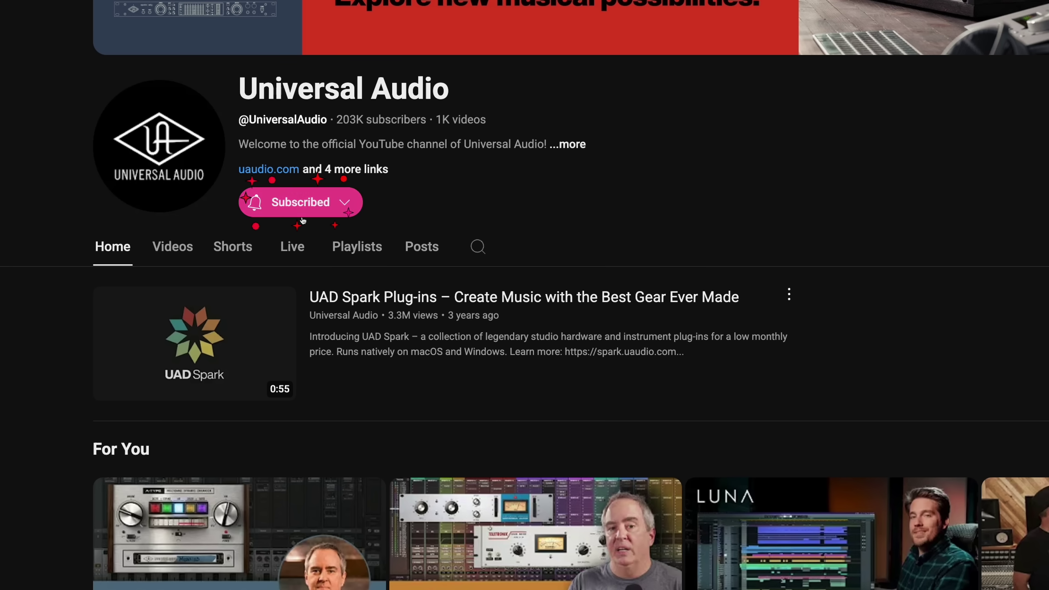